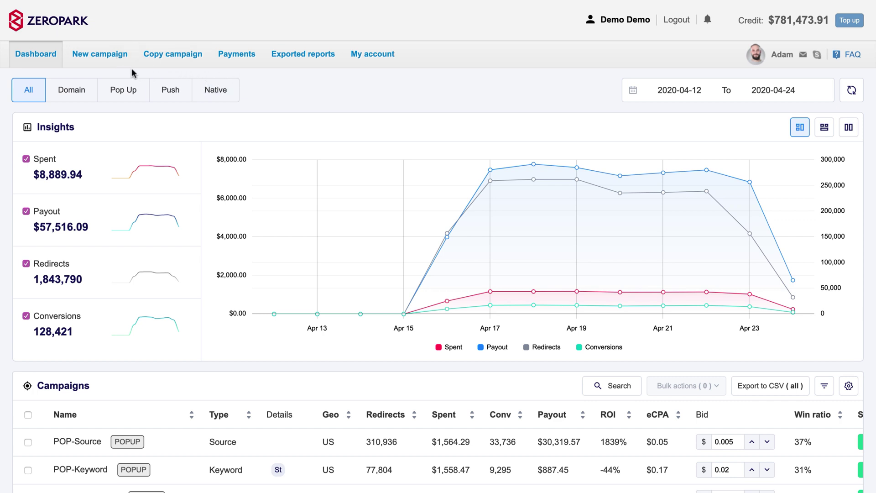
# Step: Start a new campaign with Push traffic and RON (Run of Network) targeting
pyautogui.click(111, 67)
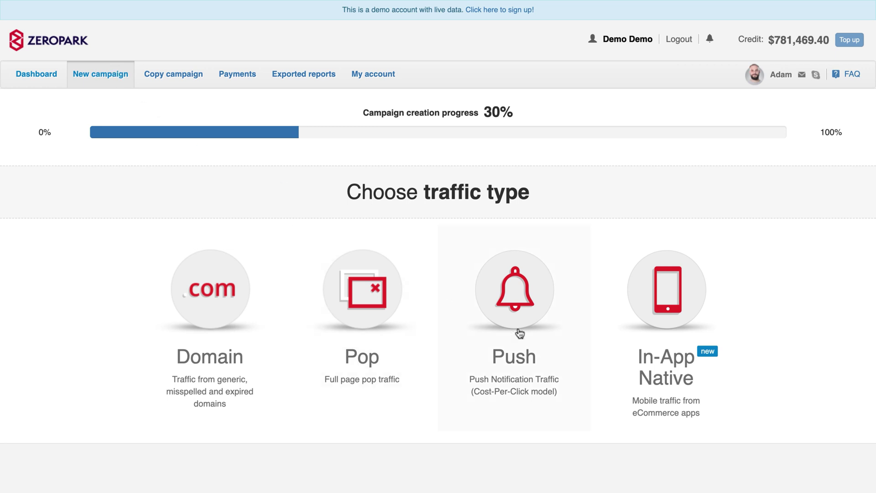
pyautogui.click(566, 350)
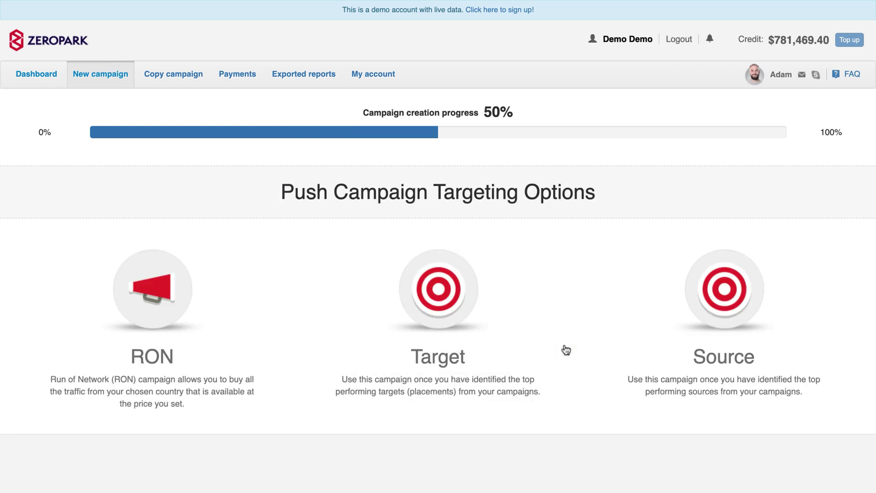
pyautogui.click(207, 353)
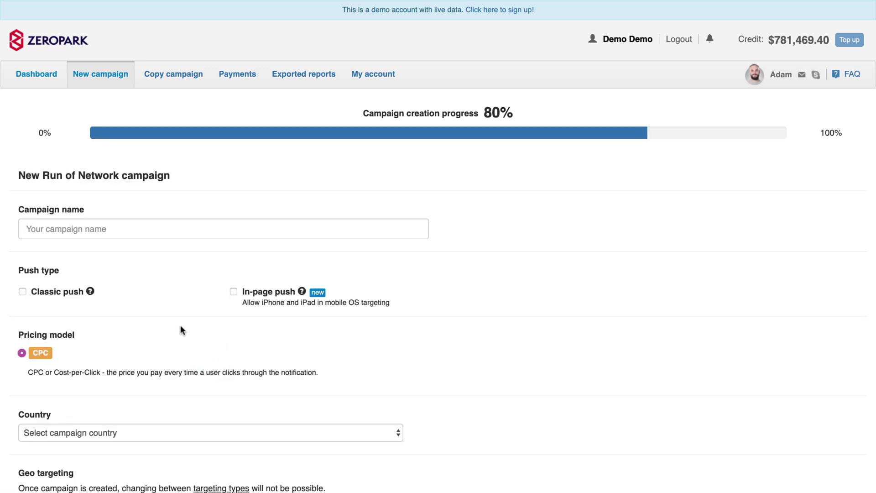
# Step: Name the campaign RON Push Campaign, enable Classic push, and choose United States as the country
pyautogui.click(115, 229)
pyautogui.write('RON Push Campaign')
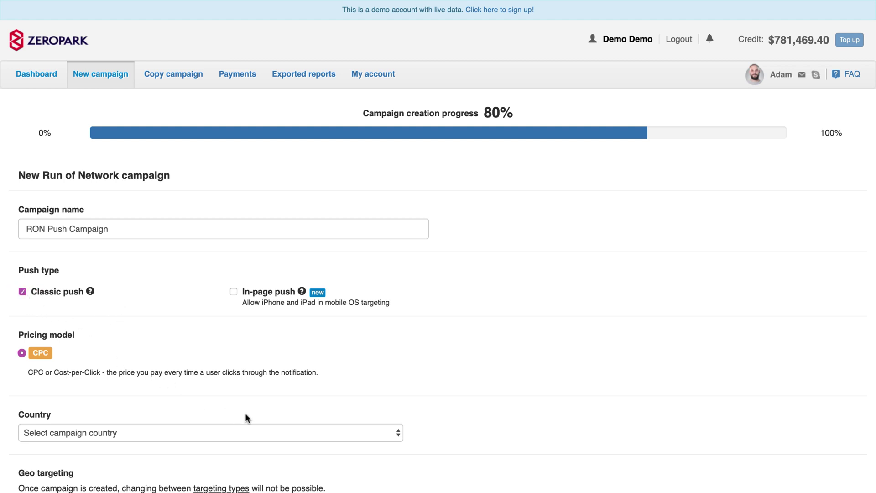
pyautogui.click(272, 434)
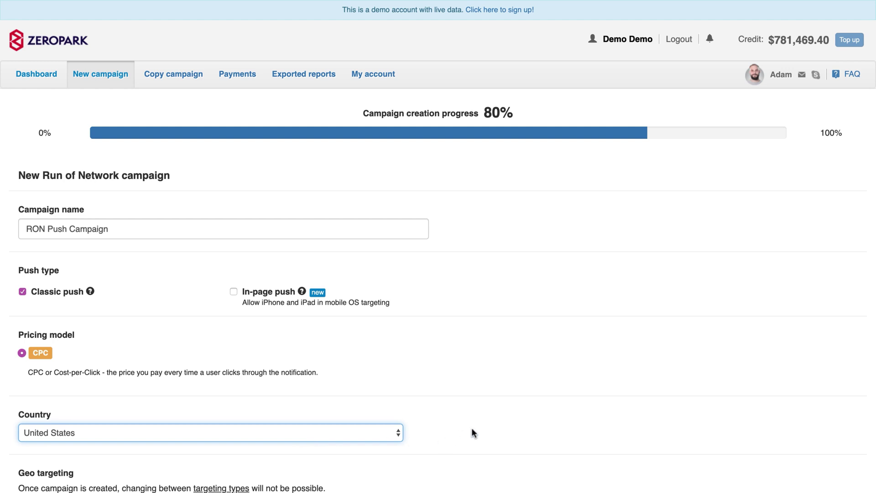
pyautogui.click(519, 426)
# Step: Apply the suggested $0.08 CPC bid and limit the daily budget to $100
pyautogui.scroll(-6, 519, 427)
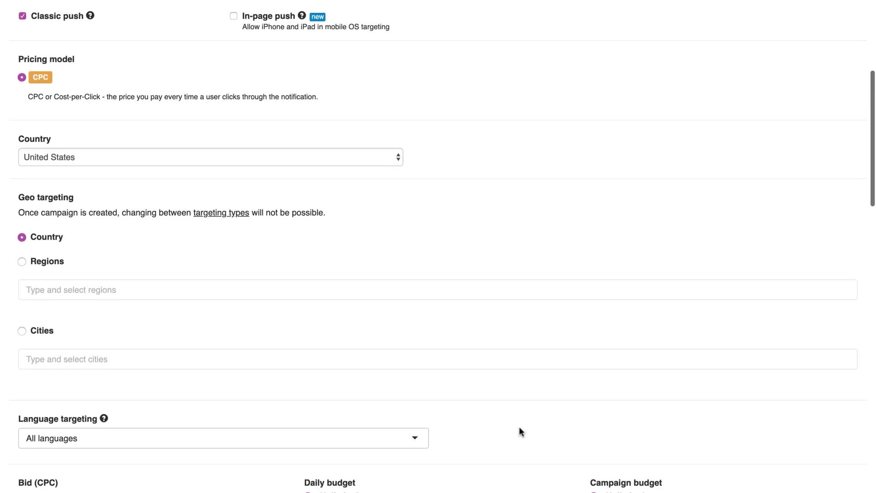
pyautogui.scroll(-6, 519, 429)
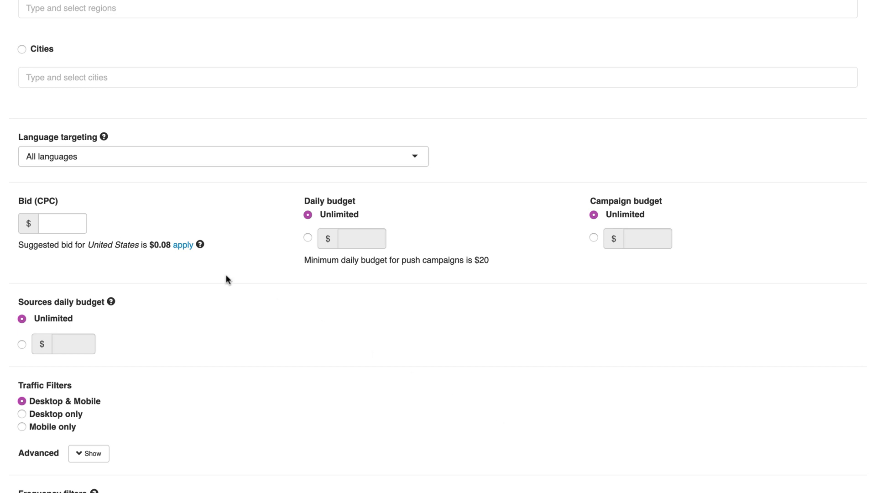
pyautogui.click(184, 245)
pyautogui.click(309, 237)
pyautogui.click(367, 262)
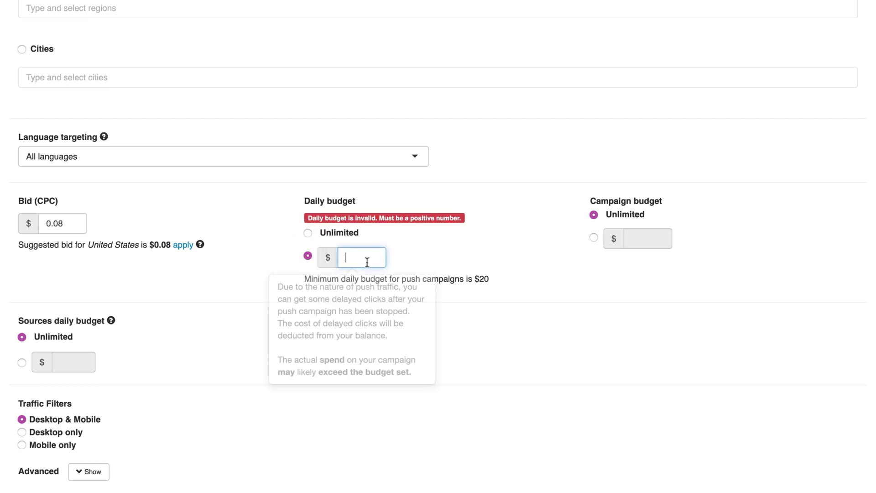
pyautogui.write('100')
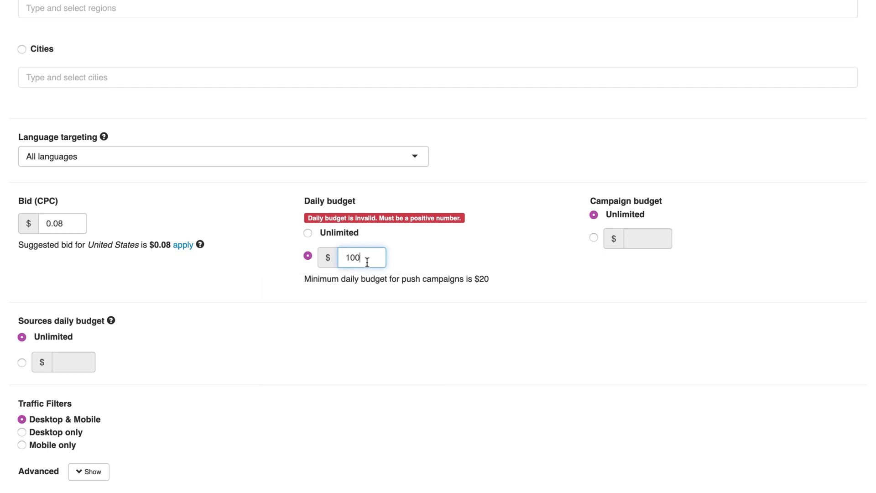
pyautogui.click(200, 362)
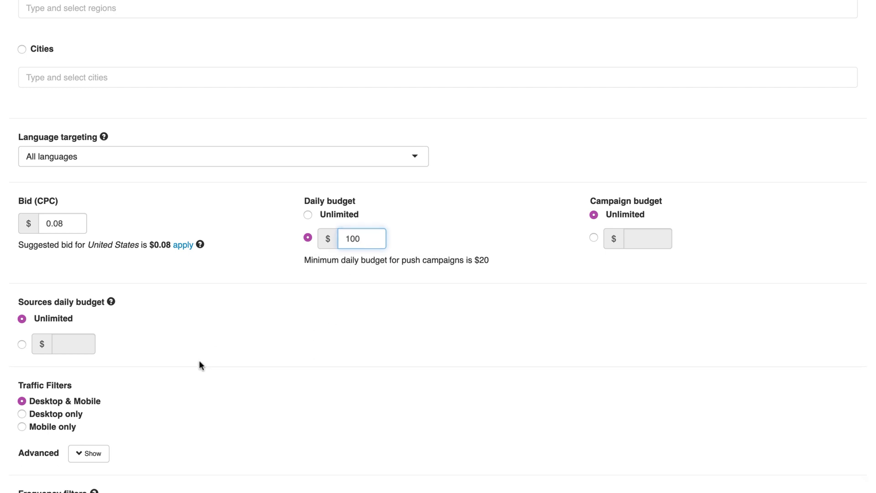
# Step: Limit the sources daily budget to $20
pyautogui.scroll(-3, 199, 362)
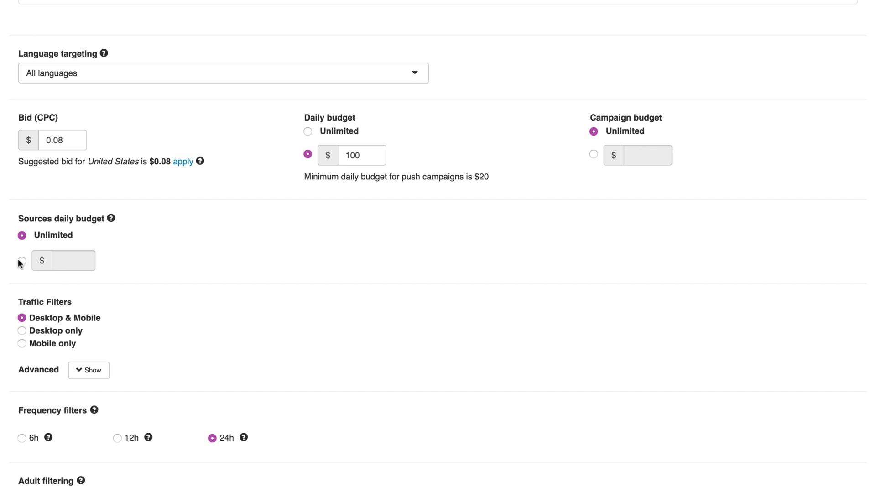
pyautogui.click(21, 262)
pyautogui.click(68, 261)
pyautogui.write('20')
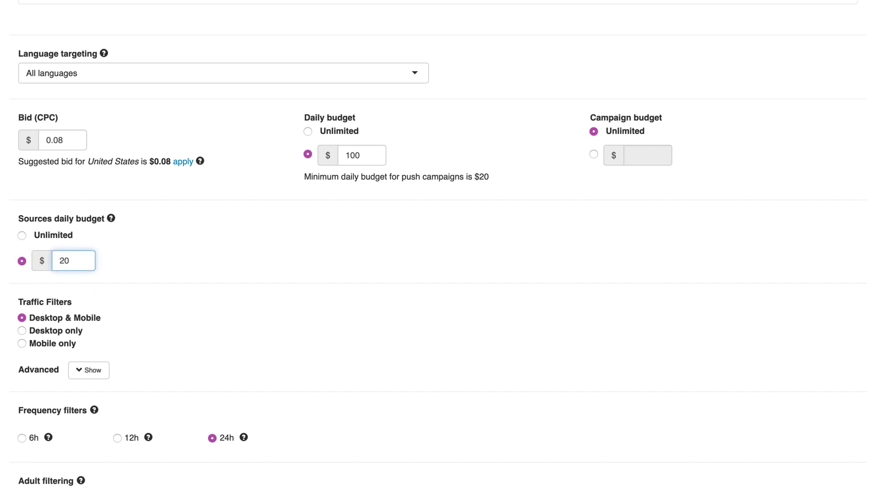
pyautogui.click(172, 272)
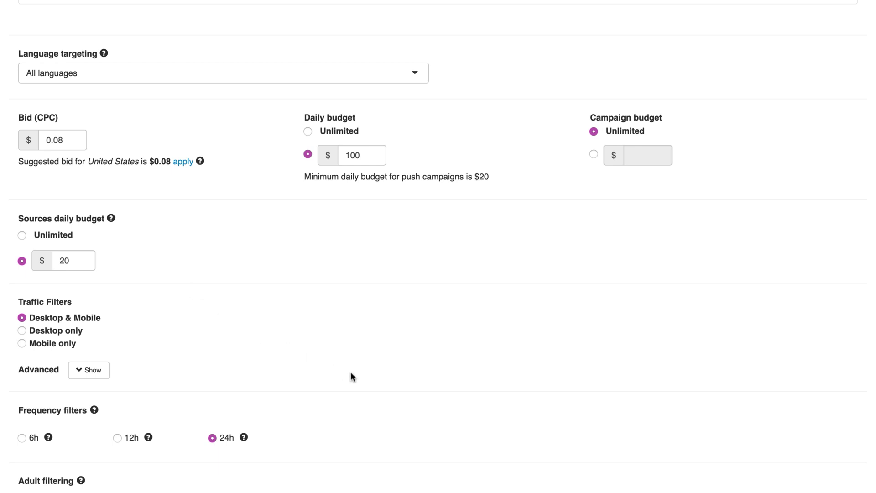
# Step: Upload four push creatives with titles and descriptions, including AMAZING DEALS / BUY NOW, BUY MORE CLOTHES / With amazing cheap deals, and CHEAP FASHION / Buy now!
pyautogui.scroll(-5, 351, 373)
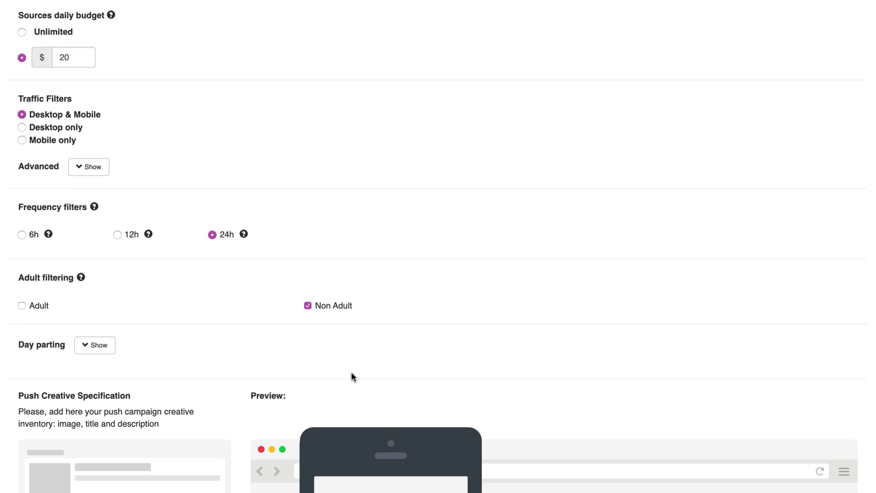
pyautogui.scroll(-5, 352, 373)
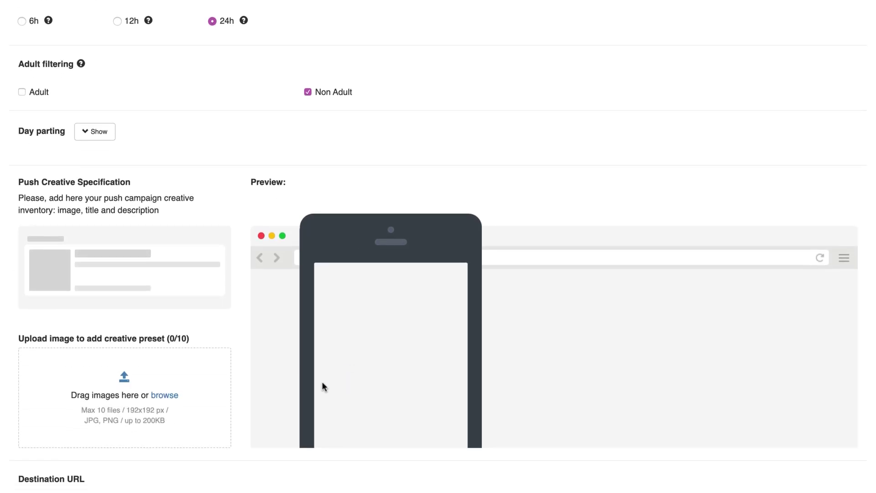
pyautogui.click(166, 396)
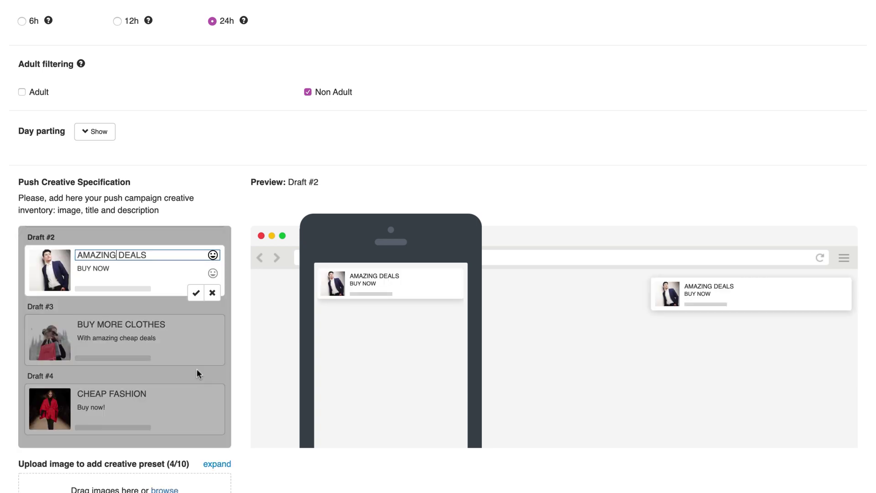
pyautogui.click(294, 469)
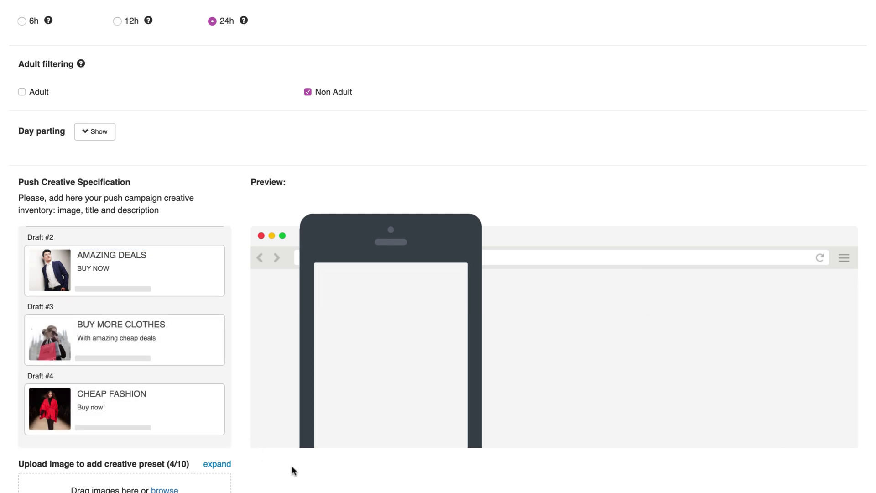
pyautogui.scroll(-6, 294, 469)
pyautogui.scroll(-2, 294, 471)
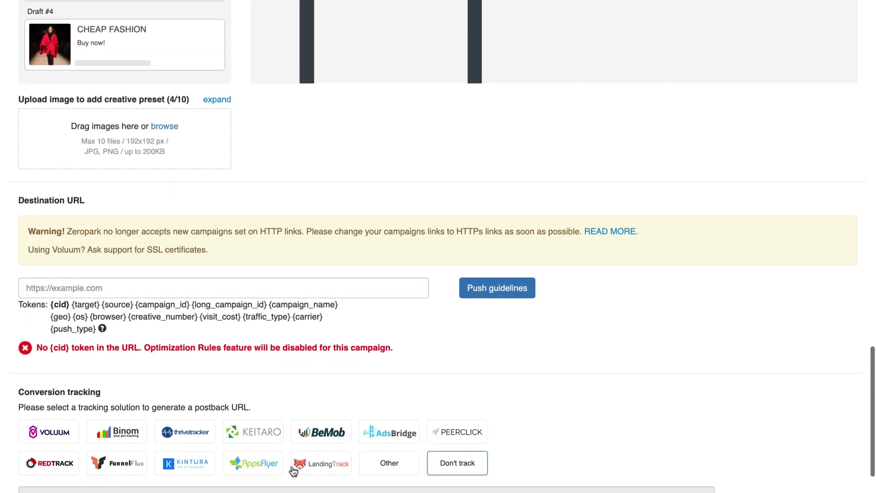
pyautogui.click(165, 291)
pyautogui.write('https://exampleURL.com/pushcampaign?cid={cid}')
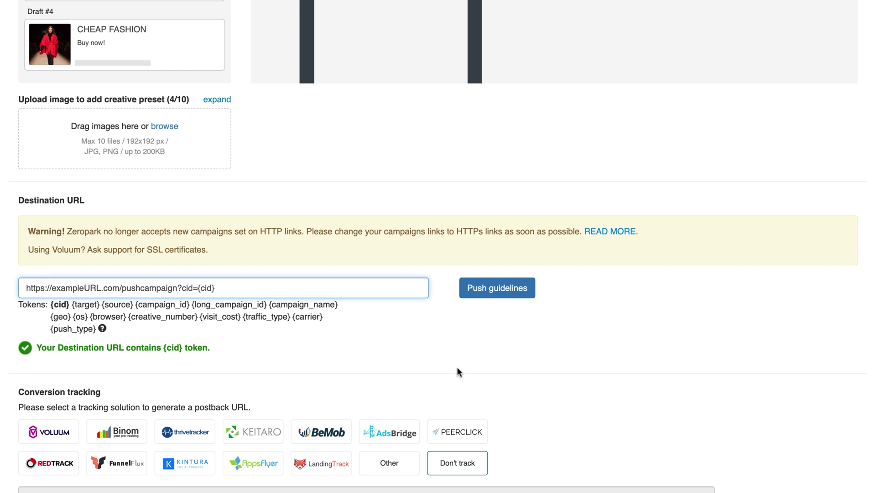
# Step: Set the campaign vertical to Mobile App - Other and answer No to using prelanders
pyautogui.scroll(-2, 487, 461)
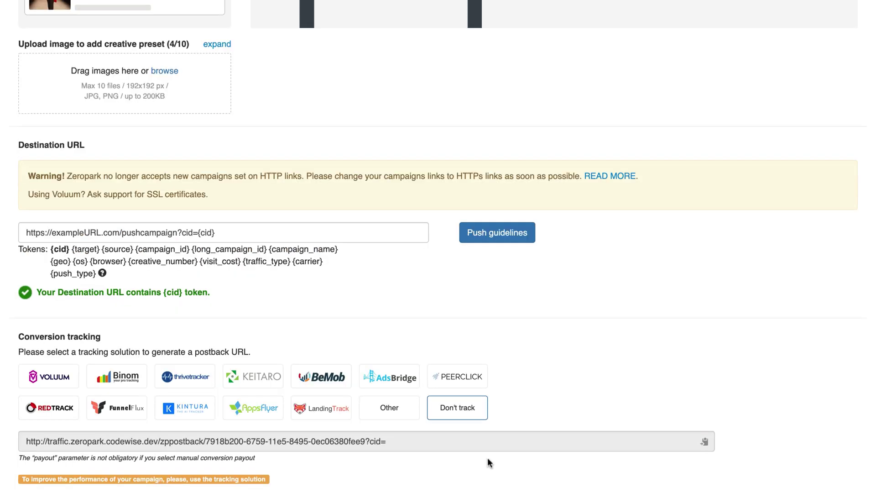
pyautogui.scroll(-5, 487, 462)
pyautogui.click(391, 366)
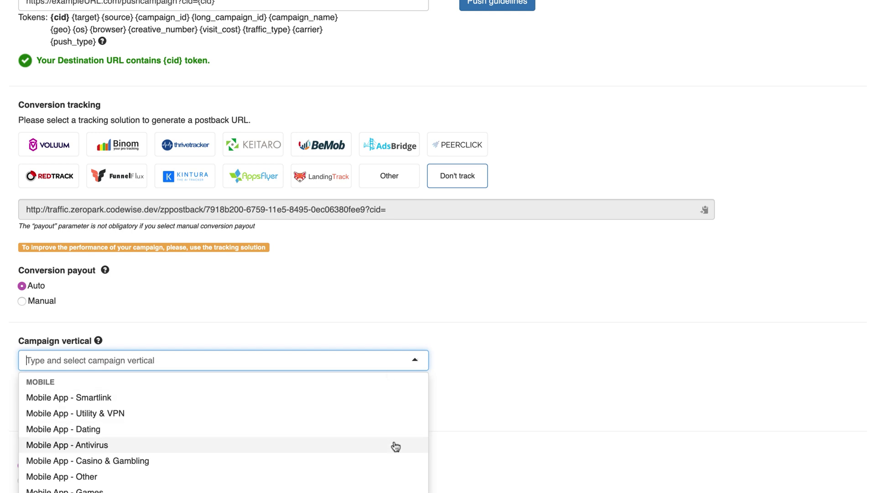
pyautogui.click(392, 475)
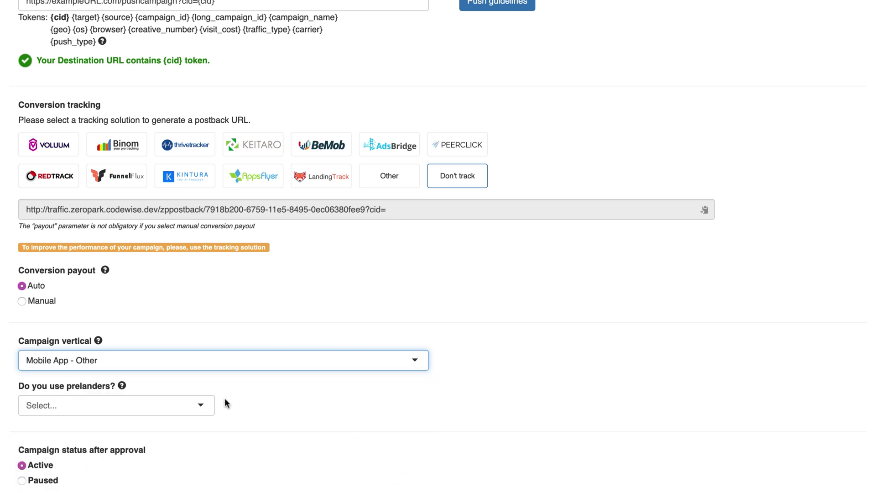
pyautogui.click(202, 407)
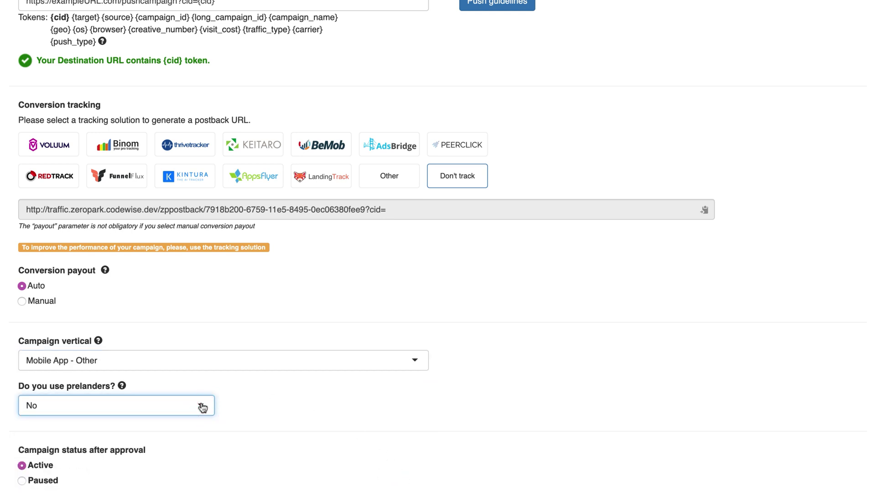
# Step: Save the RON push campaign with its status after approval left as Active
pyautogui.scroll(-3, 201, 397)
pyautogui.click(432, 442)
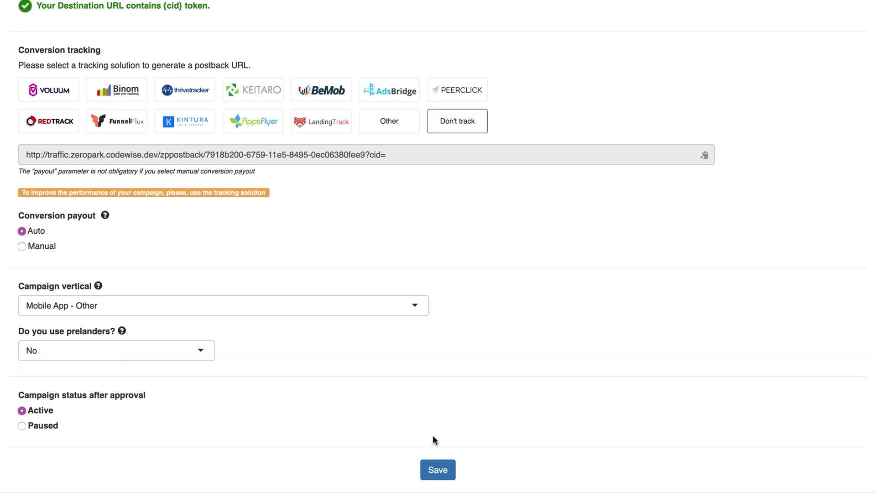
pyautogui.click(449, 478)
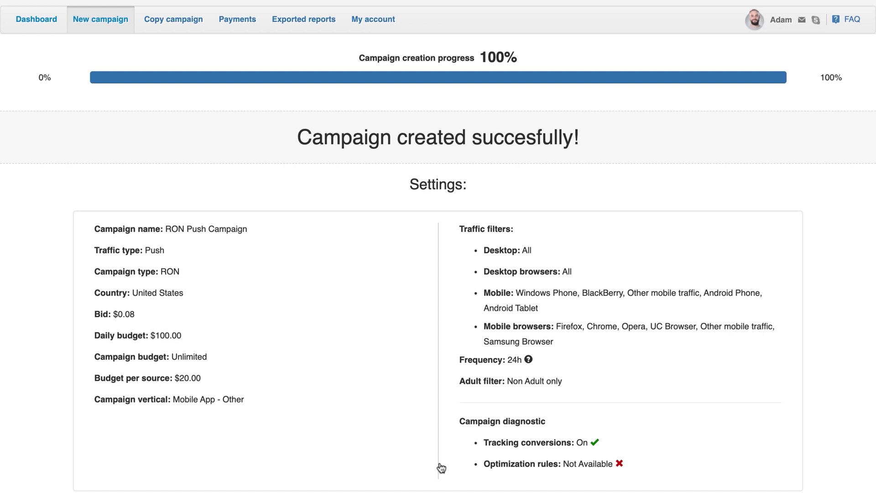
# Step: Examine the campaign's sources list, checking the details marker and publisher ID of the solferino-penguin source
pyautogui.scroll(-5, 441, 467)
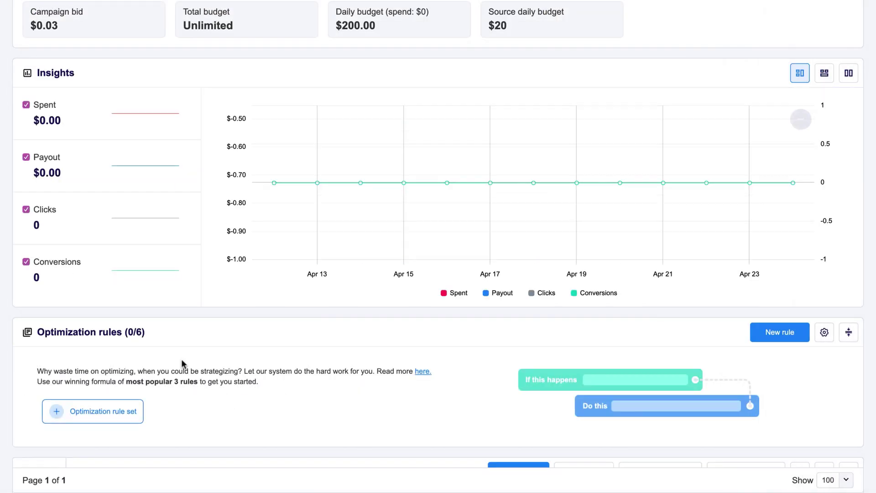
pyautogui.scroll(-4, 182, 359)
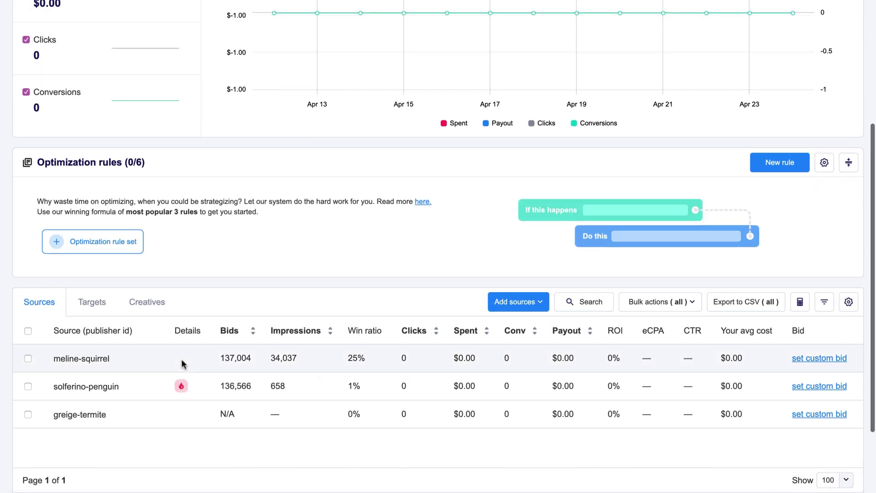
pyautogui.scroll(-2, 172, 326)
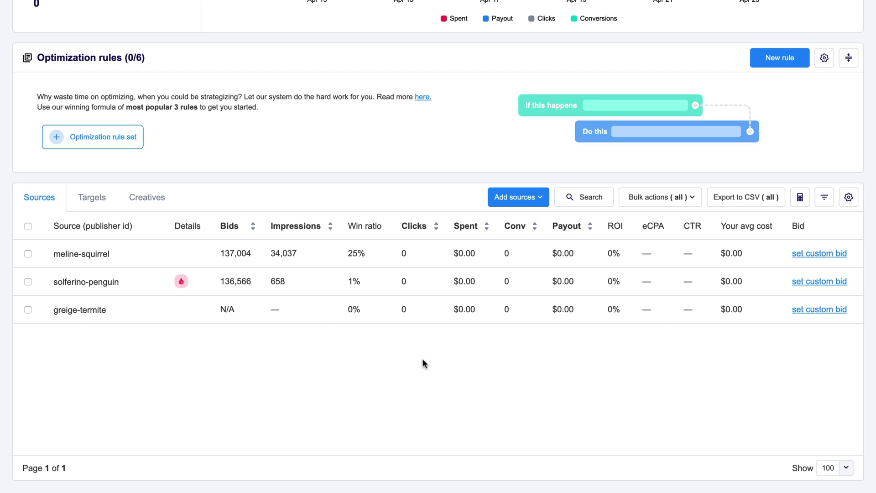
pyautogui.moveTo(185, 282)
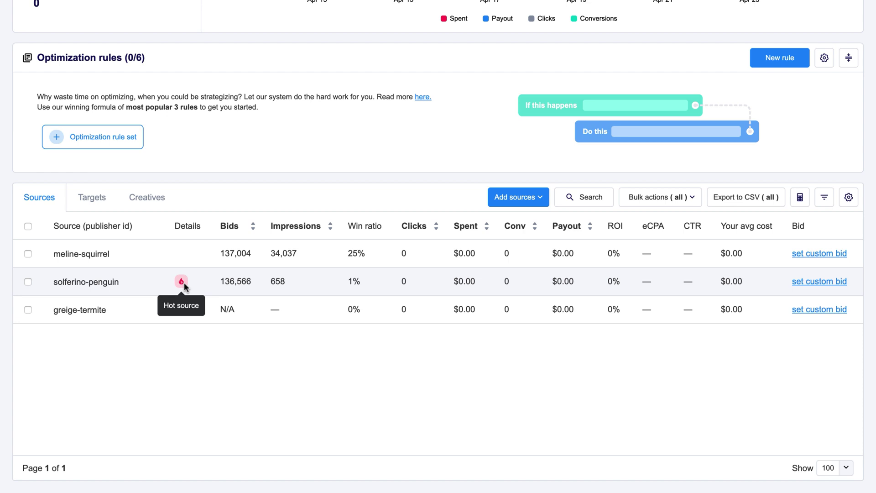
pyautogui.moveTo(133, 288)
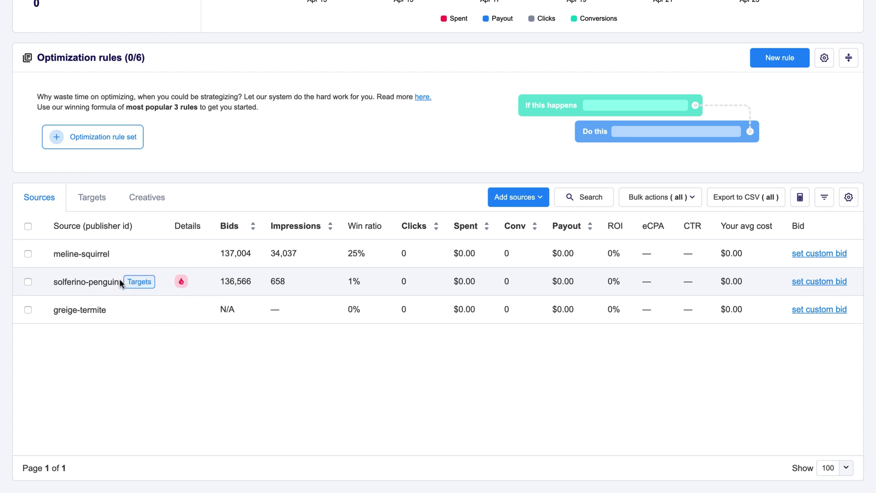
pyautogui.moveTo(119, 278); pyautogui.dragTo(55, 280)
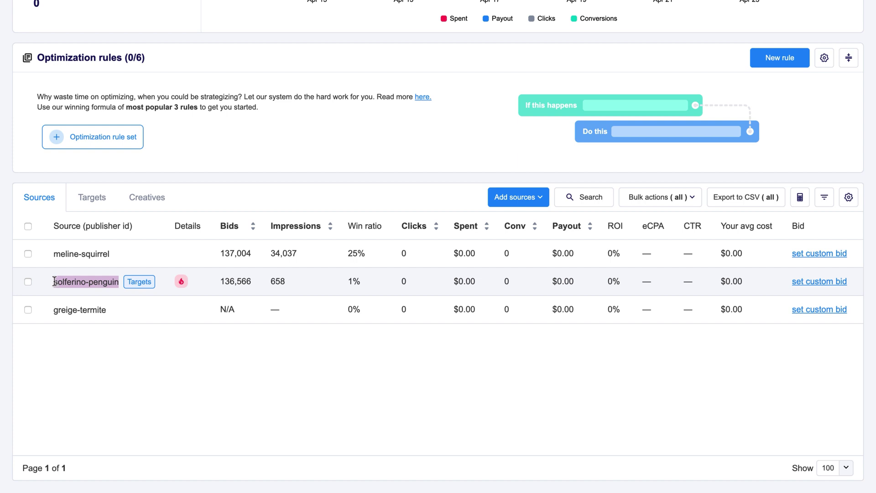
pyautogui.click(415, 337)
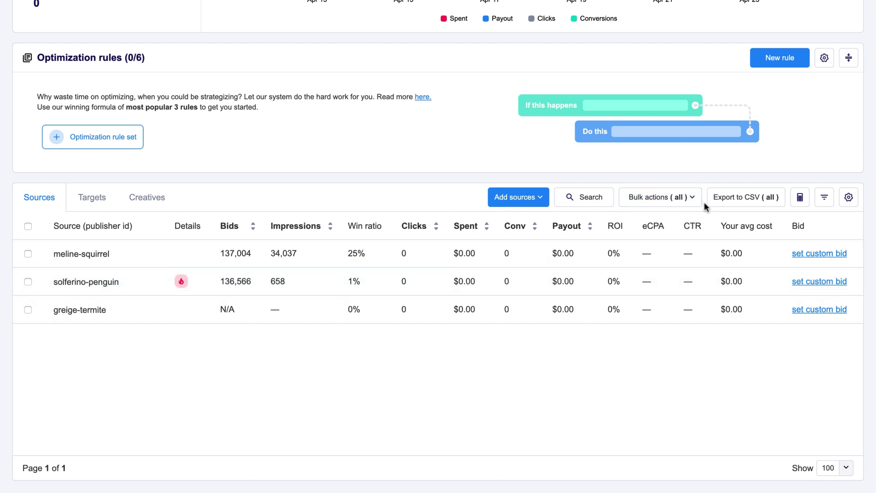
# Step: Export the full sources report to CSV and dismiss the confirmation
pyautogui.click(781, 201)
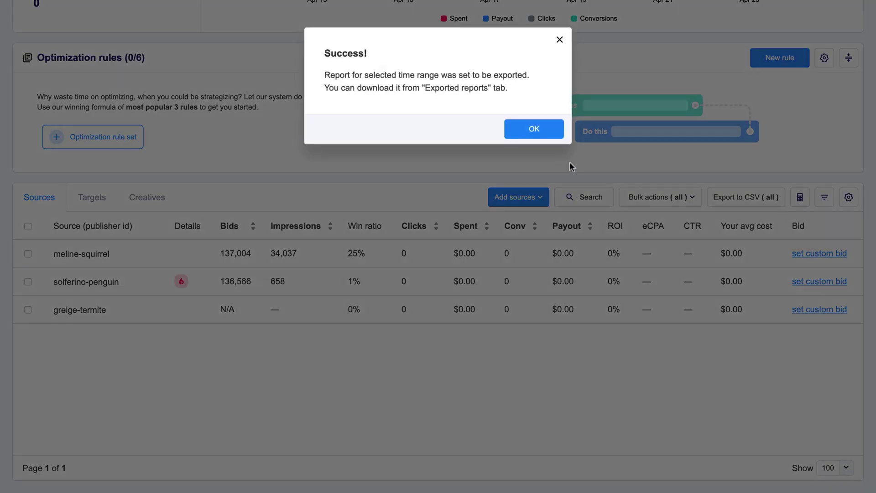
pyautogui.click(532, 133)
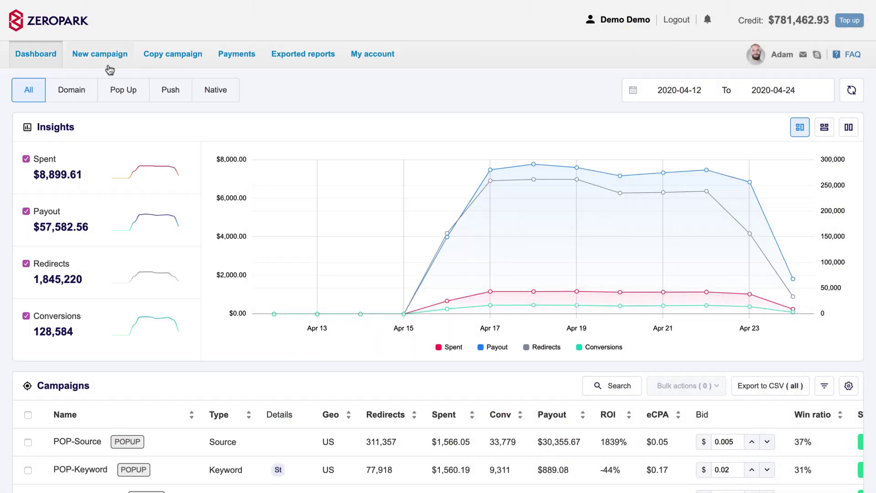
# Step: Start a new push campaign with the Source targeting option
pyautogui.click(110, 68)
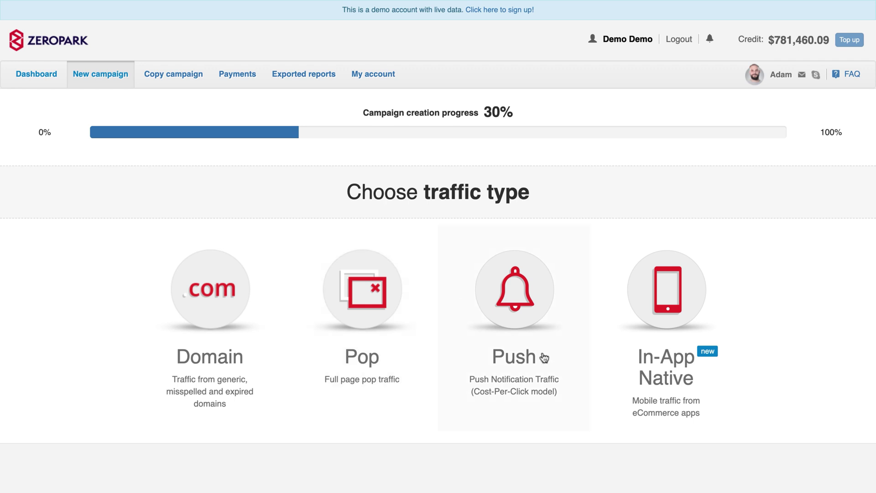
pyautogui.click(570, 368)
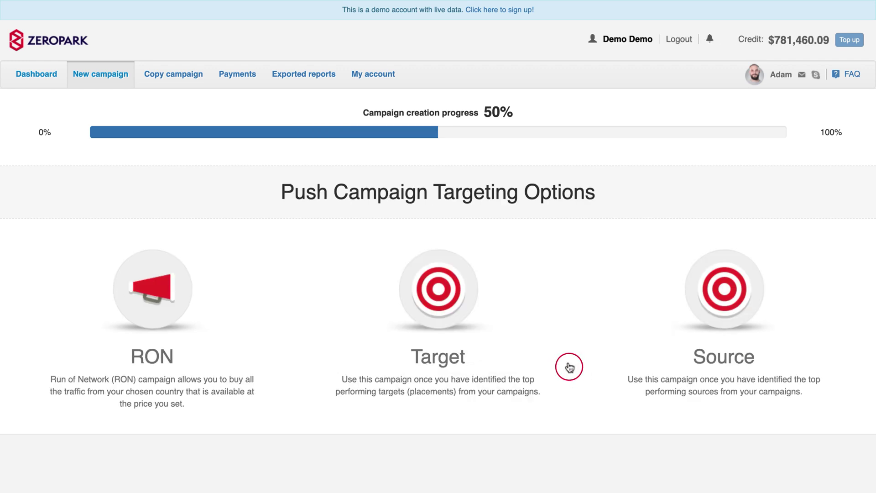
pyautogui.click(801, 341)
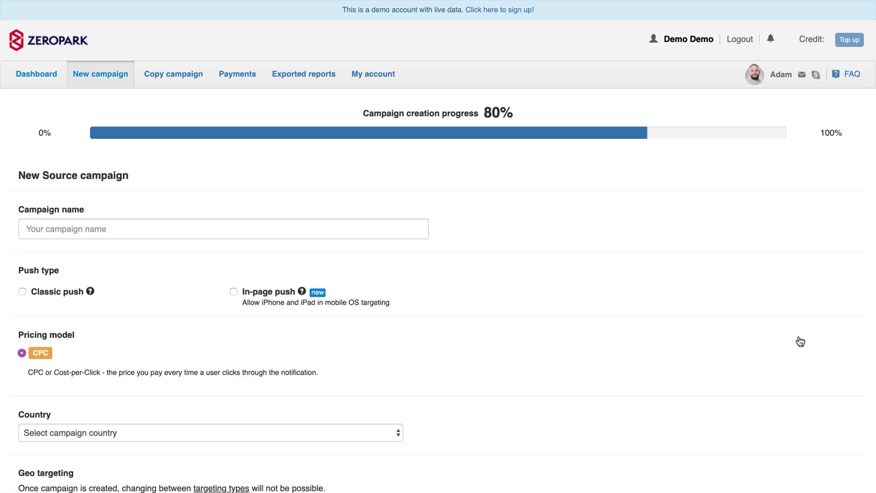
# Step: Name the campaign Push Source Campaign, with Classic push as its push type and United States as its country
pyautogui.click(331, 232)
pyautogui.click(331, 231)
pyautogui.write('Push Source Campaign')
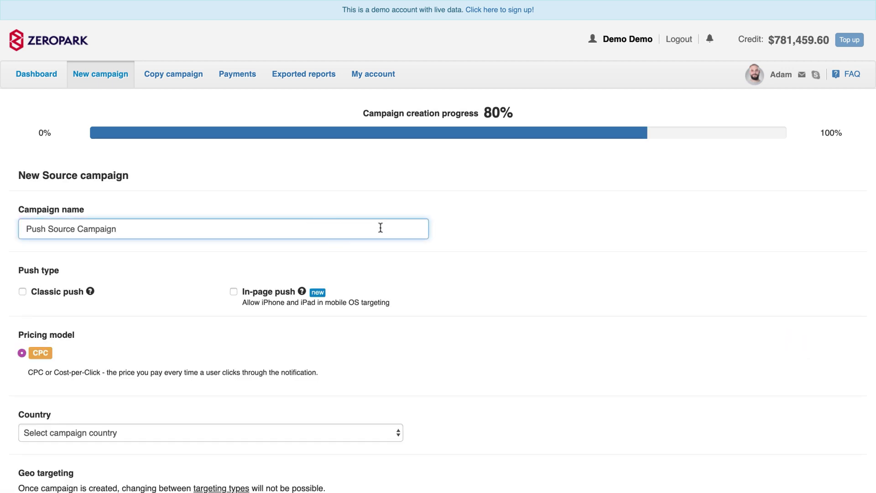
pyautogui.click(23, 292)
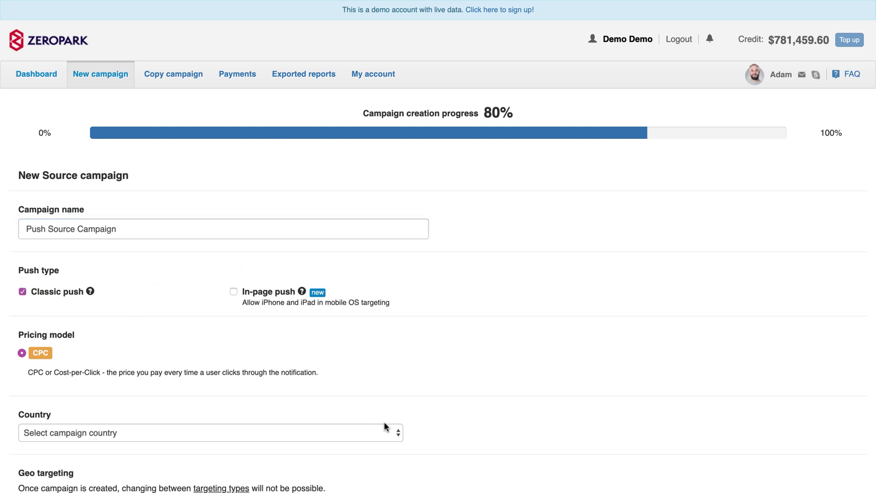
pyautogui.click(399, 433)
pyautogui.scroll(-8, 494, 466)
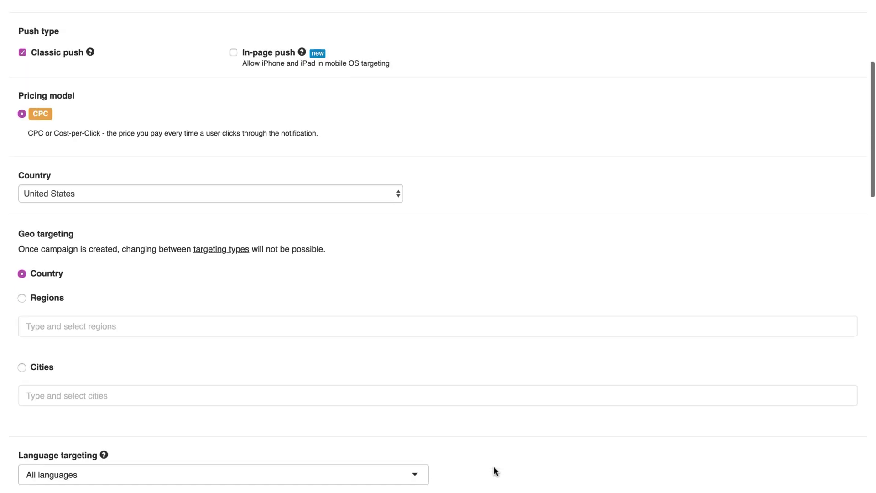
# Step: Apply the suggested CPC bid of $0.08 and limit the daily budget to $200
pyautogui.scroll(-3, 494, 466)
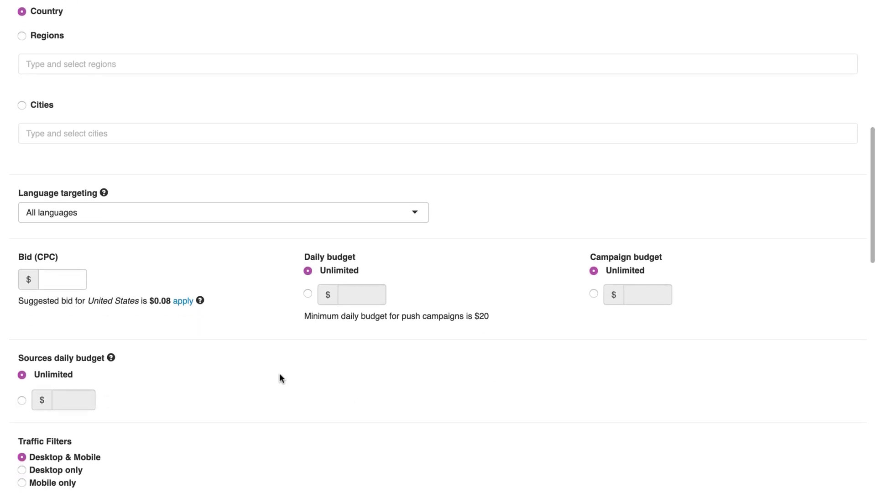
pyautogui.click(188, 300)
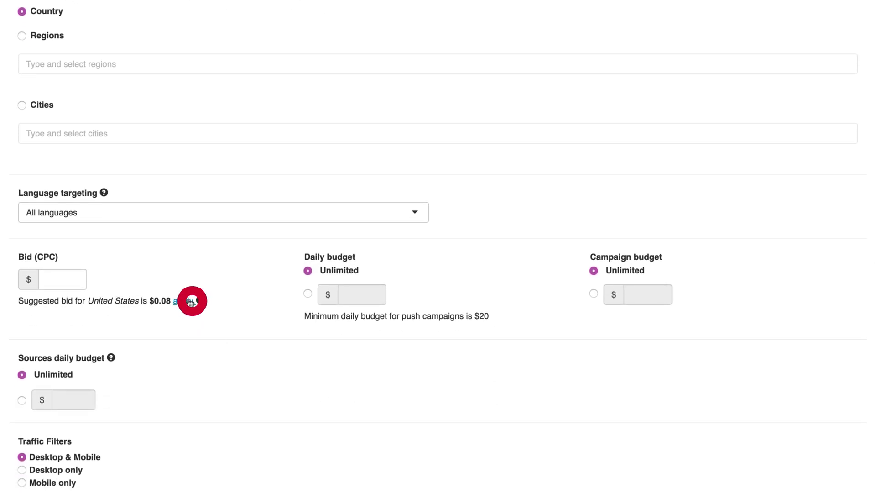
pyautogui.click(308, 294)
pyautogui.write('200')
pyautogui.click(381, 315)
pyautogui.scroll(-3, 522, 330)
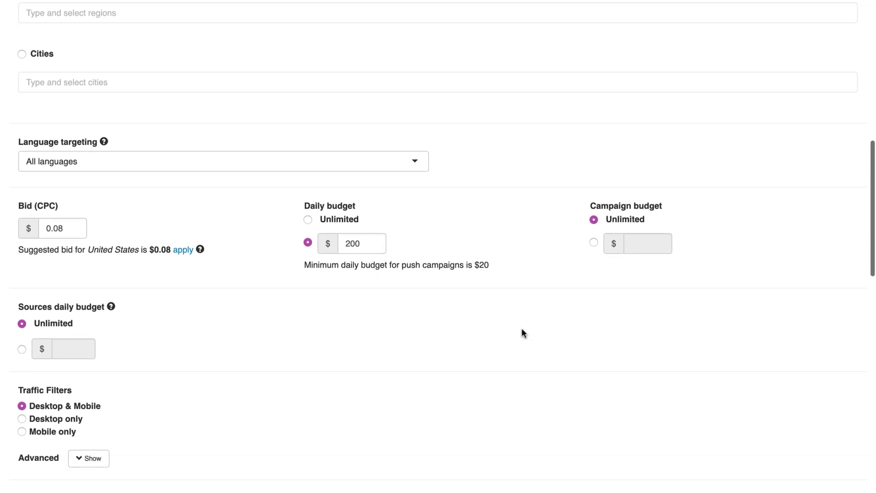
pyautogui.scroll(-5, 522, 329)
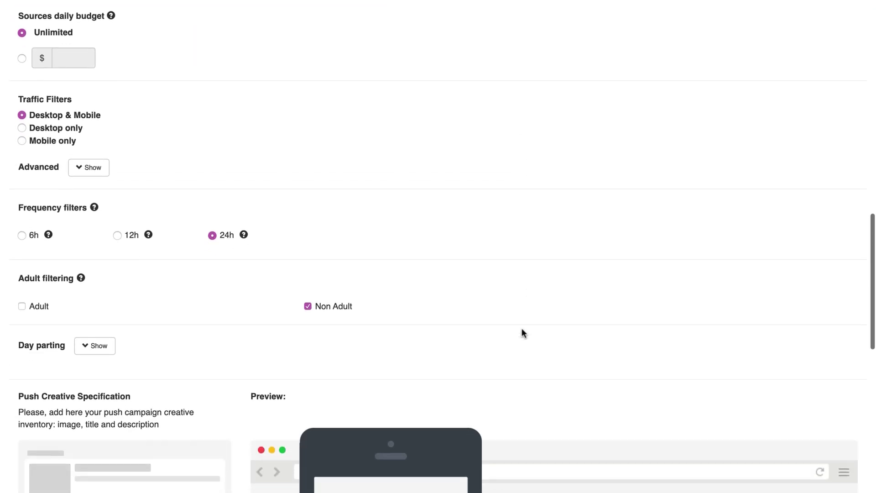
pyautogui.scroll(-3, 522, 328)
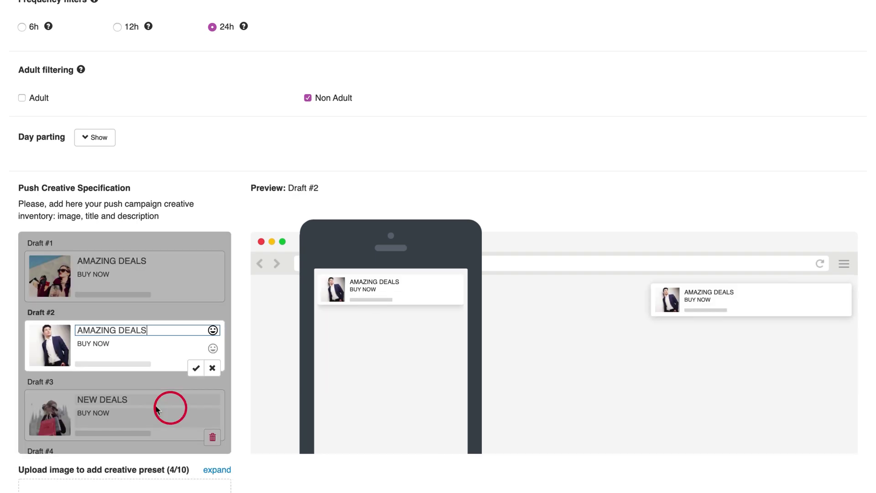
pyautogui.scroll(-3, 266, 461)
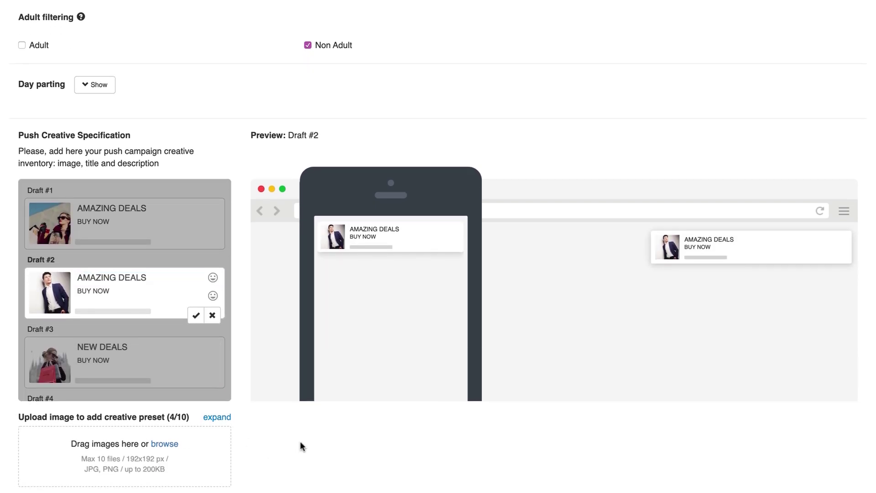
pyautogui.scroll(-5, 300, 441)
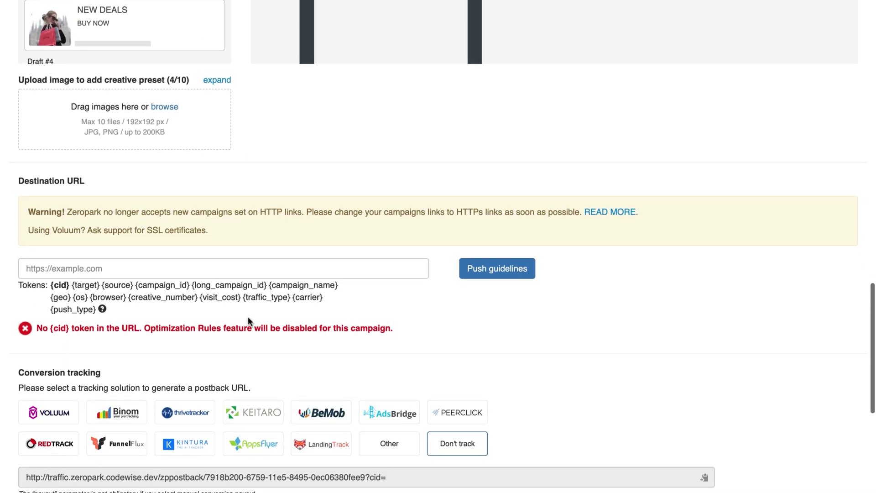
pyautogui.click(218, 269)
pyautogui.press('super+v')
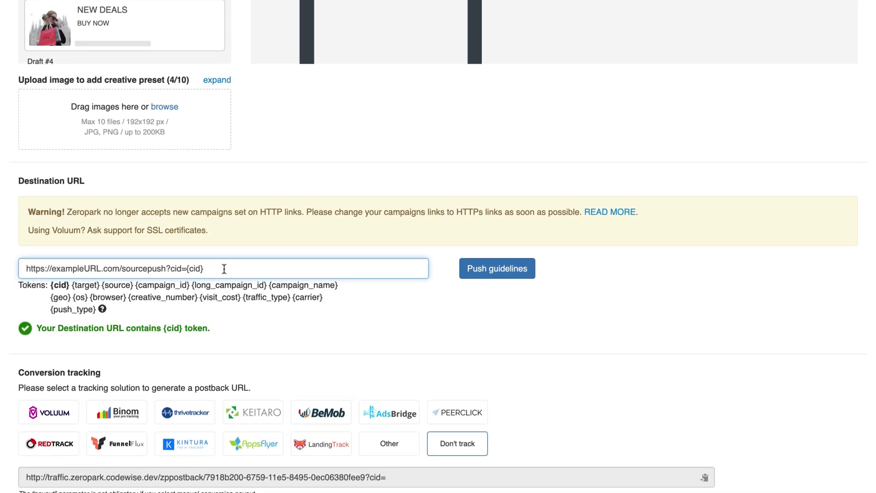
pyautogui.click(369, 320)
# Step: Save the campaign form with the vertical Mobile App - Other, no prelanders and Active status after approval
pyautogui.scroll(-7, 369, 321)
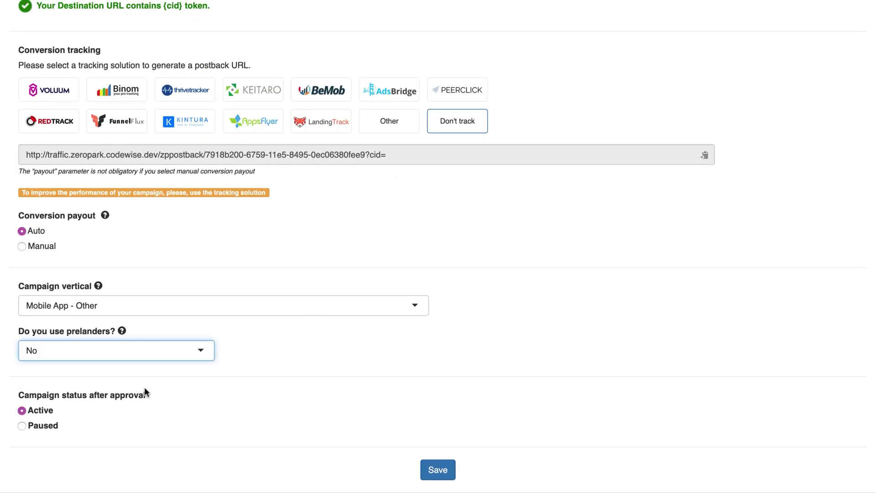
pyautogui.click(451, 477)
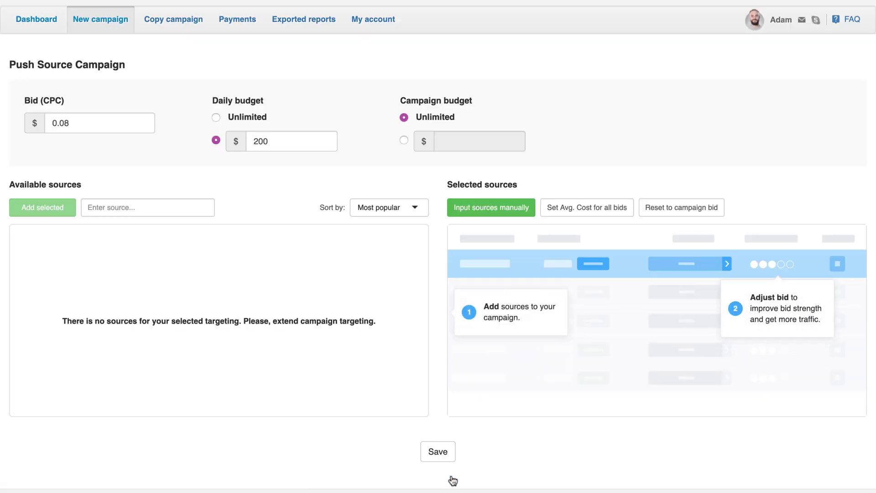
# Step: Bulk add sources icteritious-cow, gamboge-barracuda, sinopia-mule, teal-llama, melanic-termite, citrine-mule, viridian-goldfish, aubergine-guinea, teal-caribou, sable-flamingo and purpureal-pigeon, and save the campaign
pyautogui.click(505, 212)
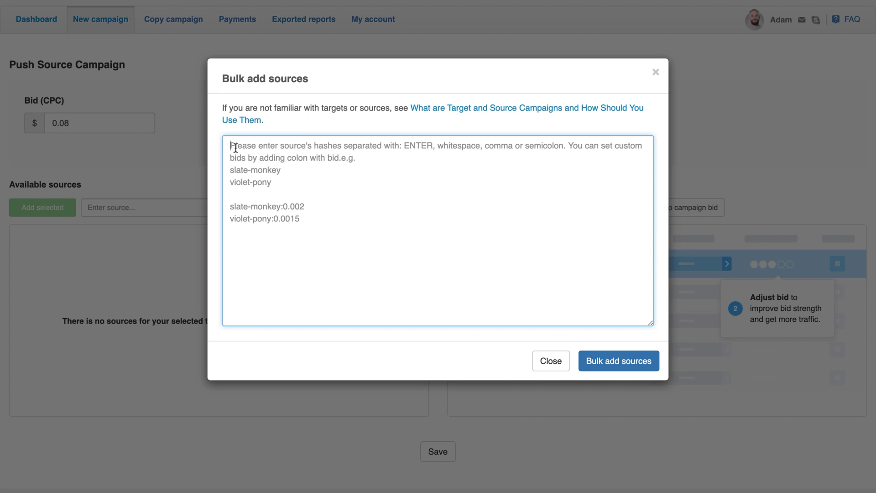
pyautogui.write('icteritious-cow gamboge-barracuda sinopia-mule teal-llama melanic-termite citrine-mule viridian-goldfish aubergine-guinea teal-caribou sable-flamingo purpureal-pigeon')
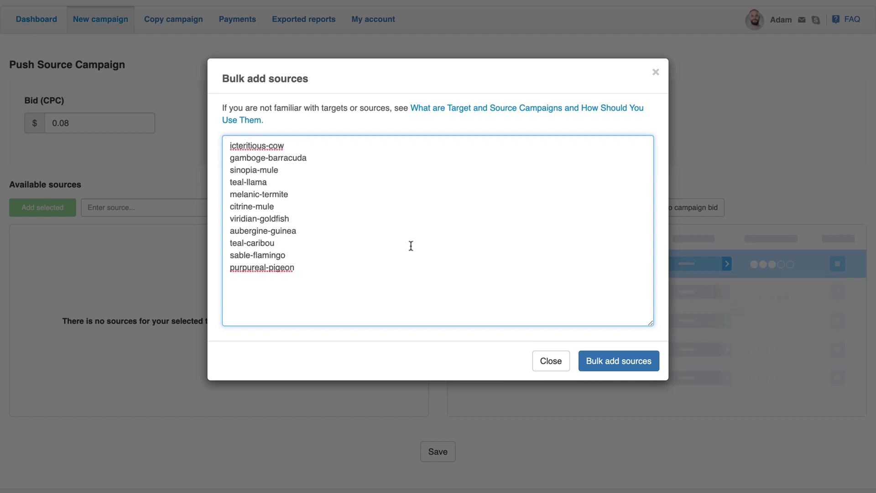
pyautogui.click(641, 373)
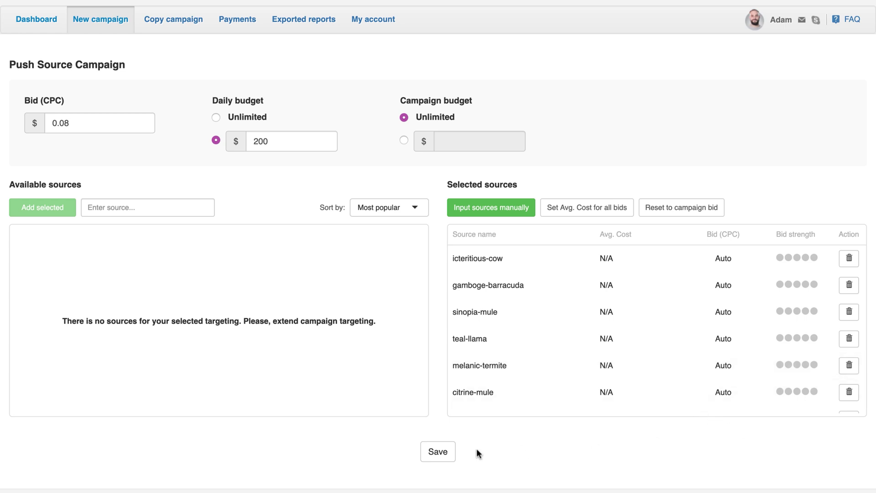
pyautogui.click(434, 458)
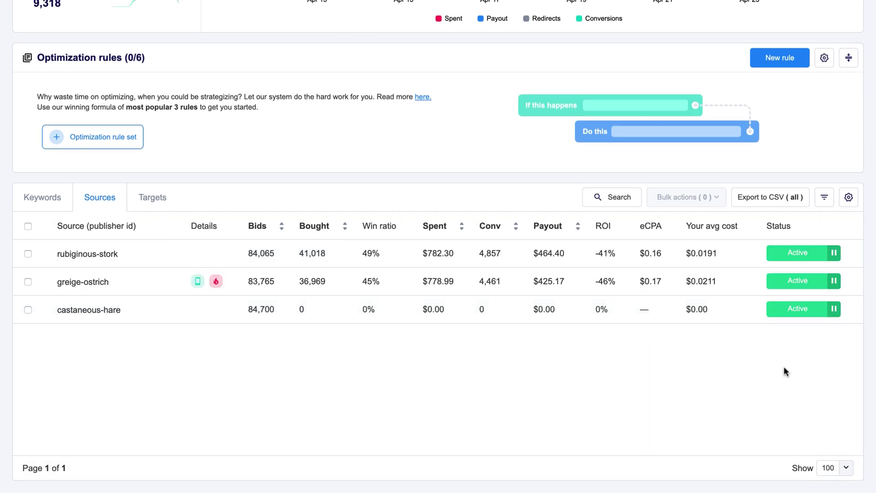
# Step: Pause the castaneous-hare source in the campaign's sources list
pyautogui.click(834, 309)
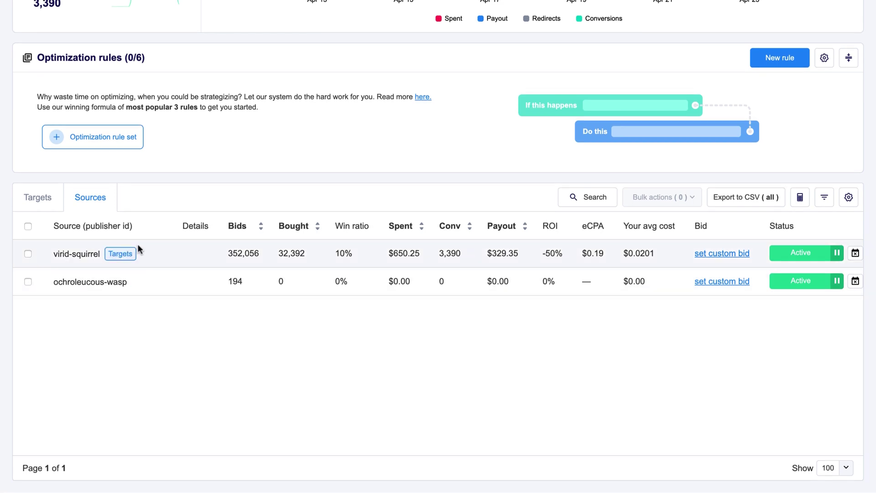
# Step: List the targets of the virid-squirrel source, export the full targets report to CSV and dismiss the confirmation
pyautogui.click(127, 255)
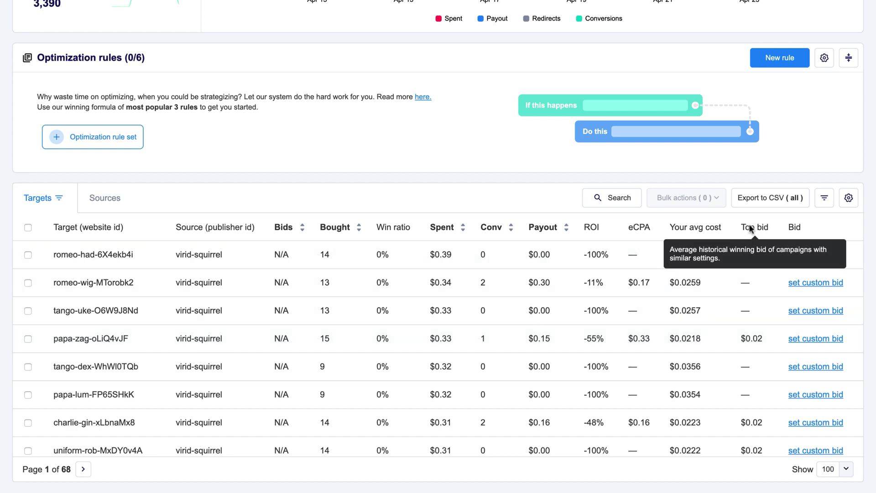
pyautogui.click(796, 201)
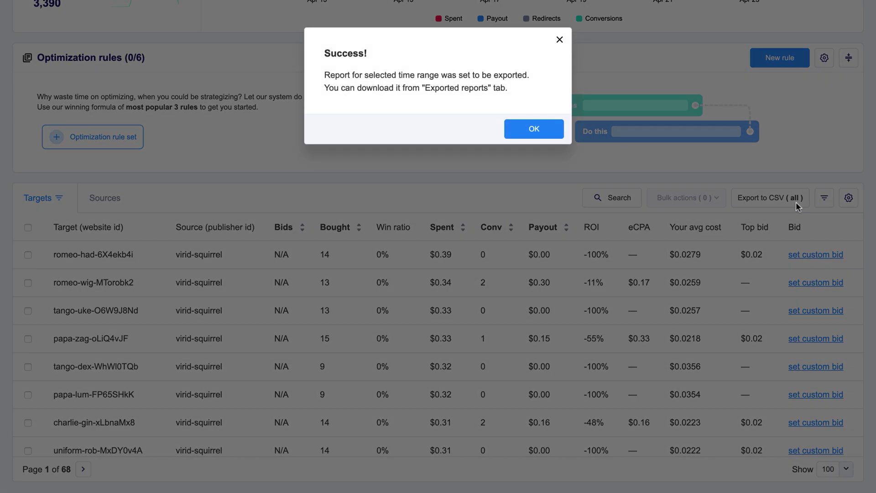
pyautogui.click(531, 133)
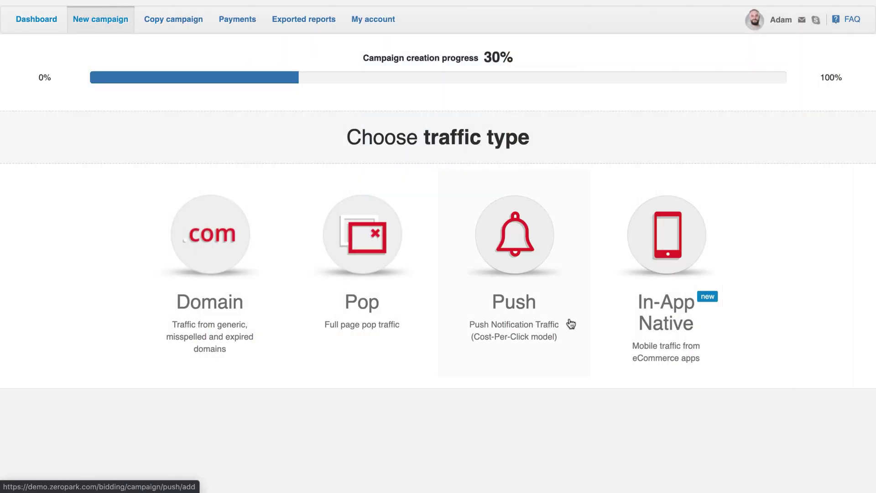
# Step: Start a new push campaign with the Target targeting option
pyautogui.click(571, 324)
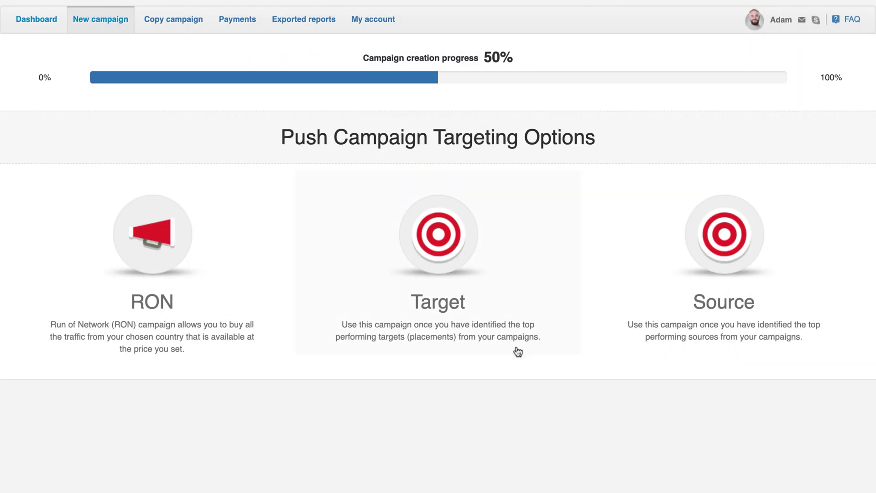
pyautogui.click(493, 307)
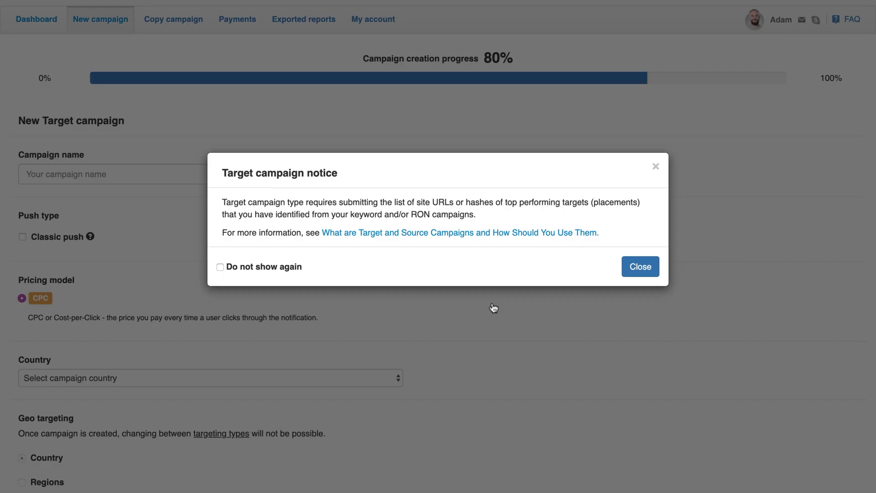